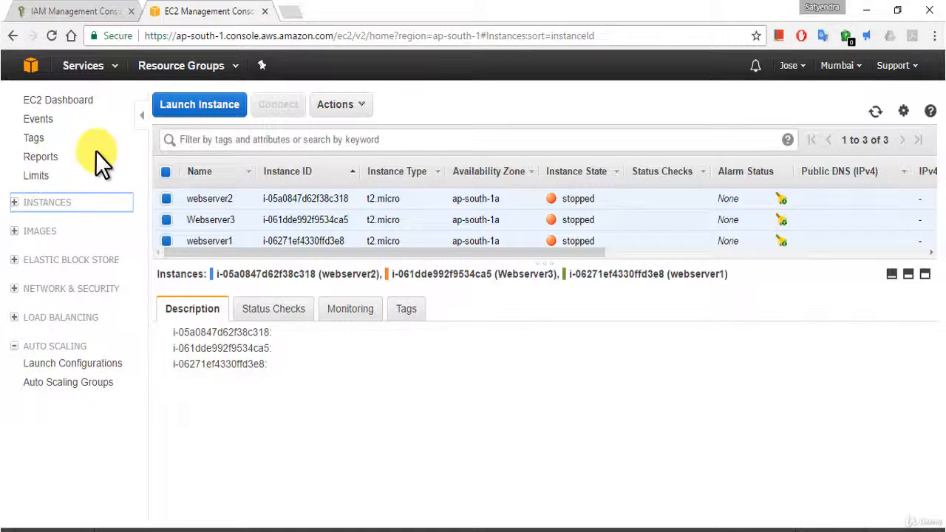
- Deselect all instances and, from the Auto Scaling launch configurations page, start creating an Auto Scaling group with a new launch configuration
{"action": "left_click", "coordinate": [166, 172]}
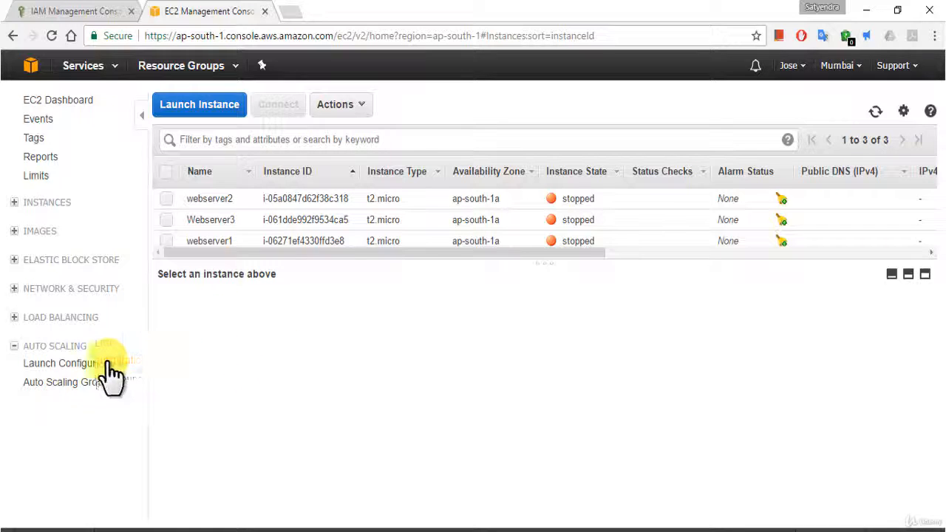
{"action": "left_click", "coordinate": [62, 367]}
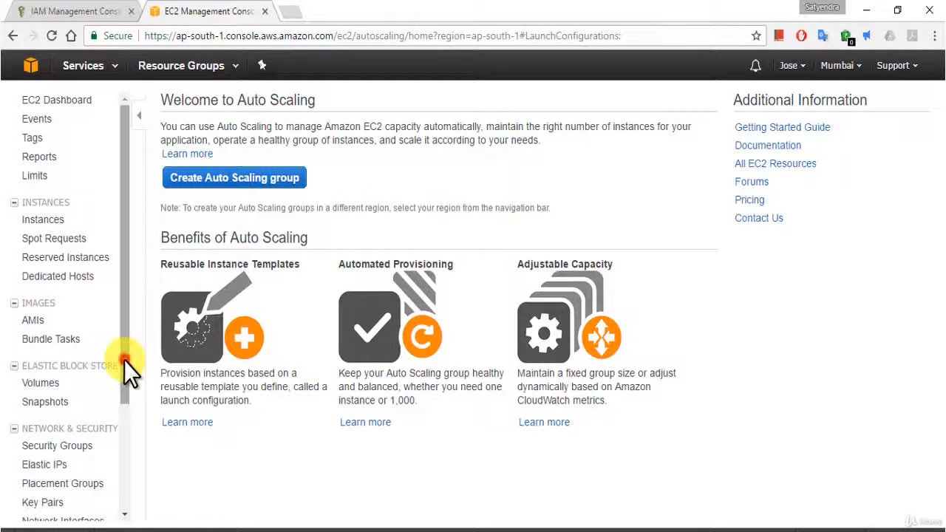
{"action": "left_click_drag", "start_coordinate": [125, 365], "coordinate": [130, 482]}
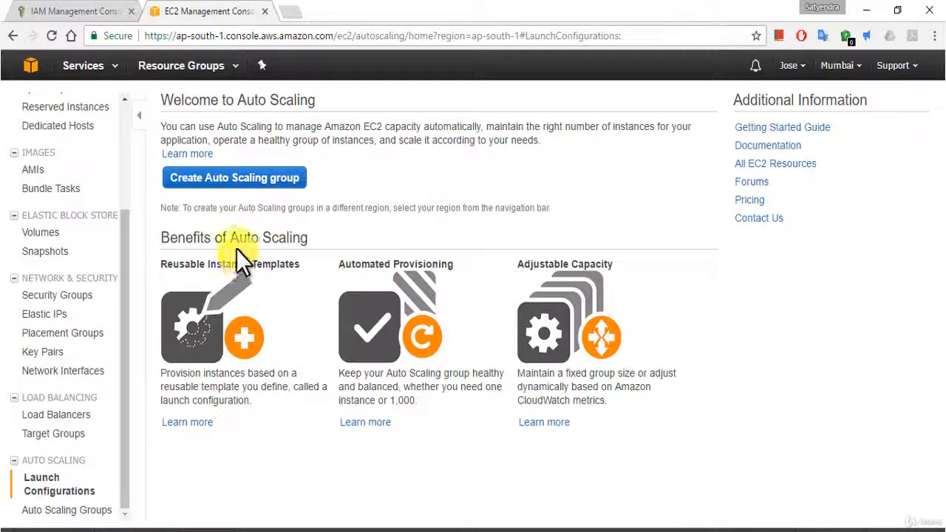
{"action": "left_click", "coordinate": [223, 185]}
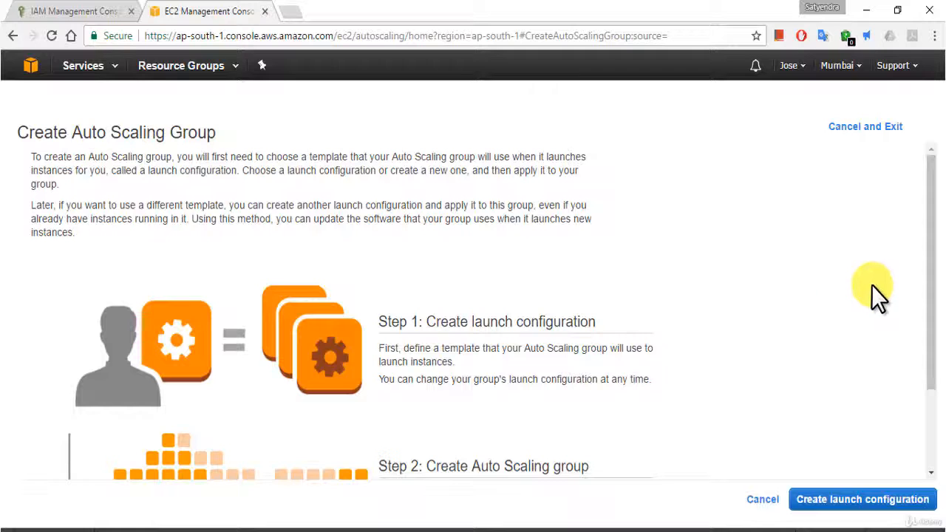
{"action": "left_click_drag", "start_coordinate": [937, 280], "coordinate": [936, 407]}
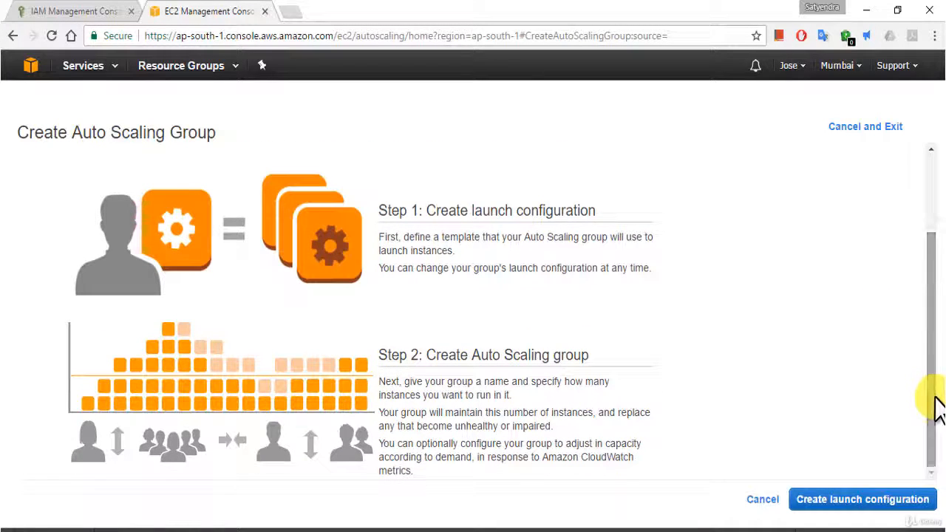
{"action": "left_click", "coordinate": [856, 505]}
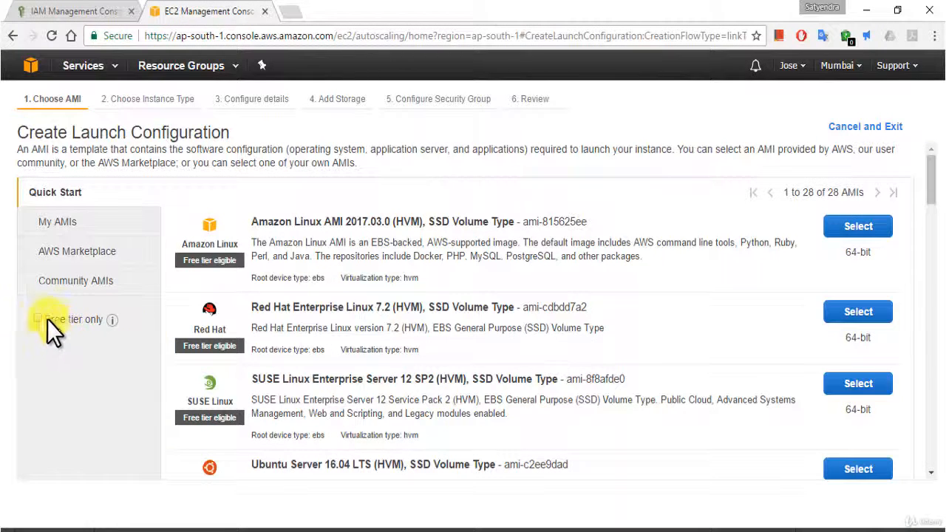
- Limit the AMIs to free tier only, select Microsoft Windows Server 2012 R2 Base, and continue with the t2.micro instance type
{"action": "left_click", "coordinate": [38, 319]}
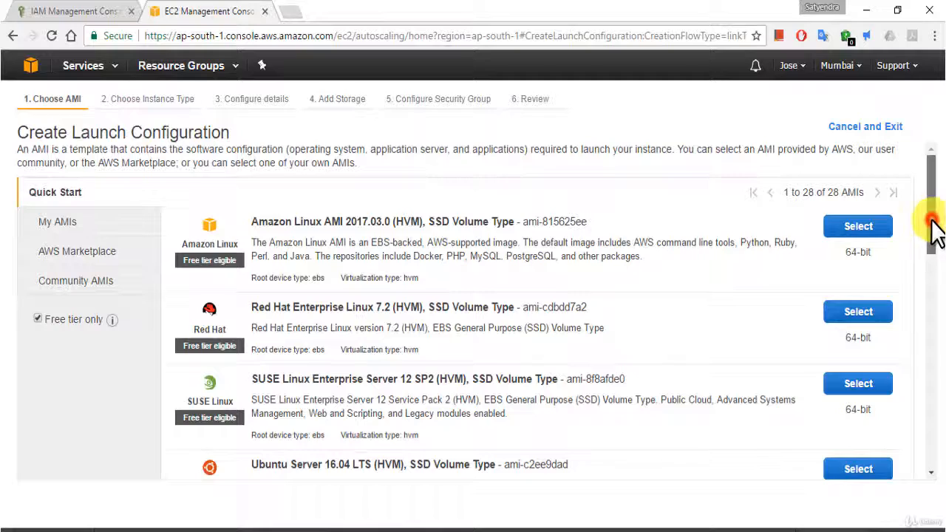
{"action": "left_click_drag", "start_coordinate": [931, 227], "coordinate": [688, 343]}
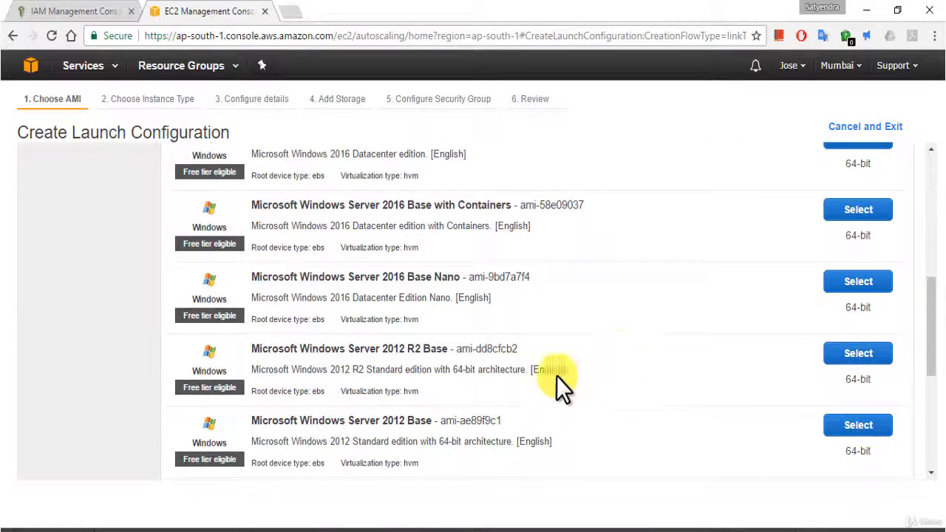
{"action": "left_click", "coordinate": [857, 353]}
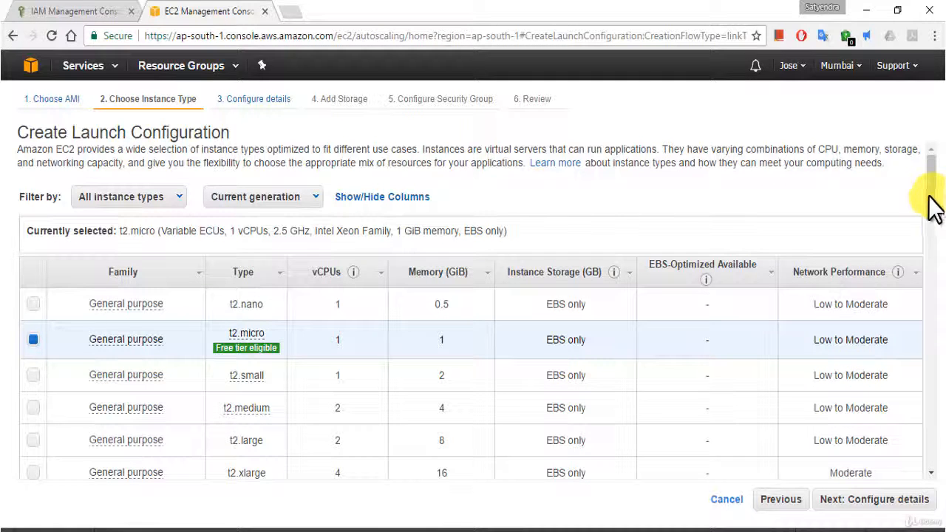
{"action": "left_click", "coordinate": [877, 501]}
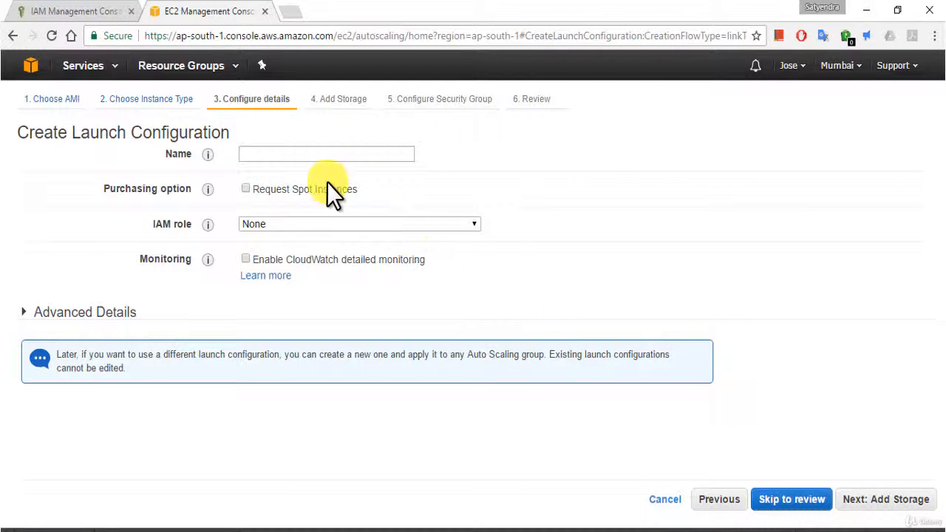
- Name the launch configuration TestLC and assign it the IAM role S3role
{"action": "left_click", "coordinate": [290, 156]}
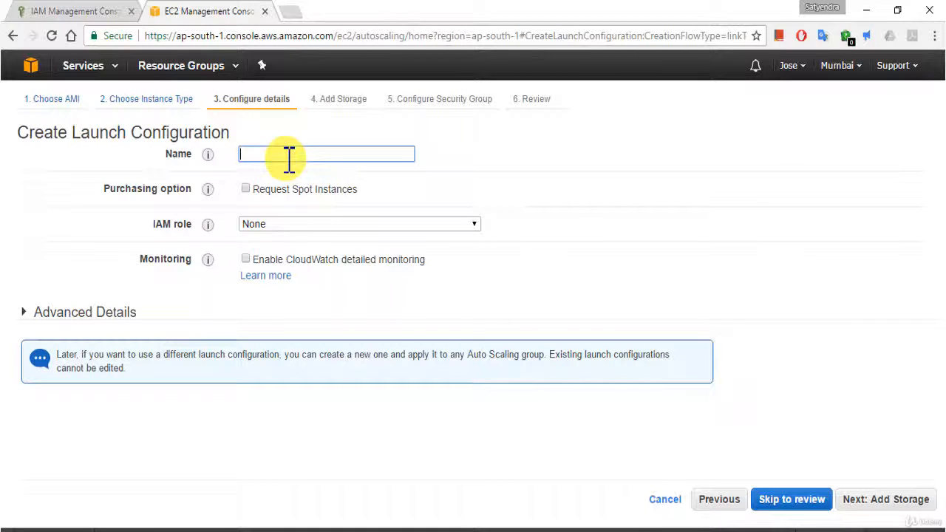
{"action": "type", "text": "TestLC"}
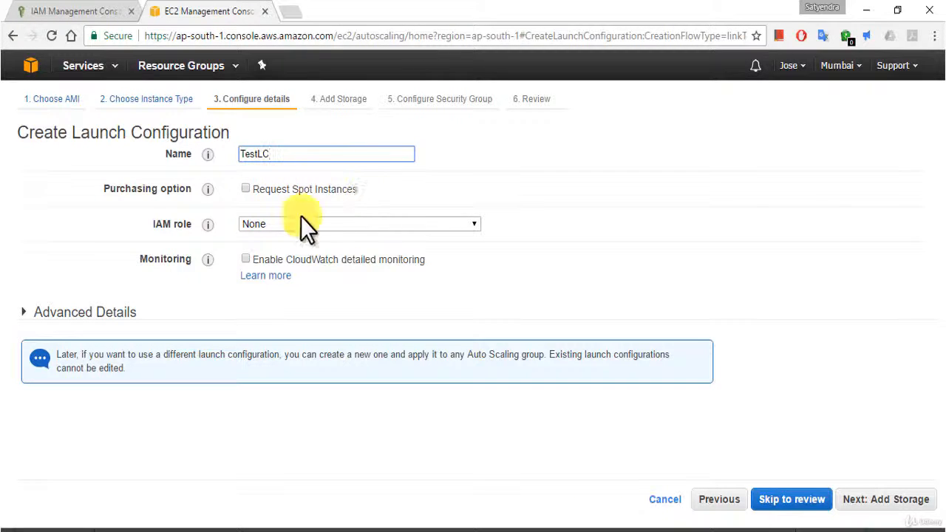
{"action": "left_click", "coordinate": [320, 217]}
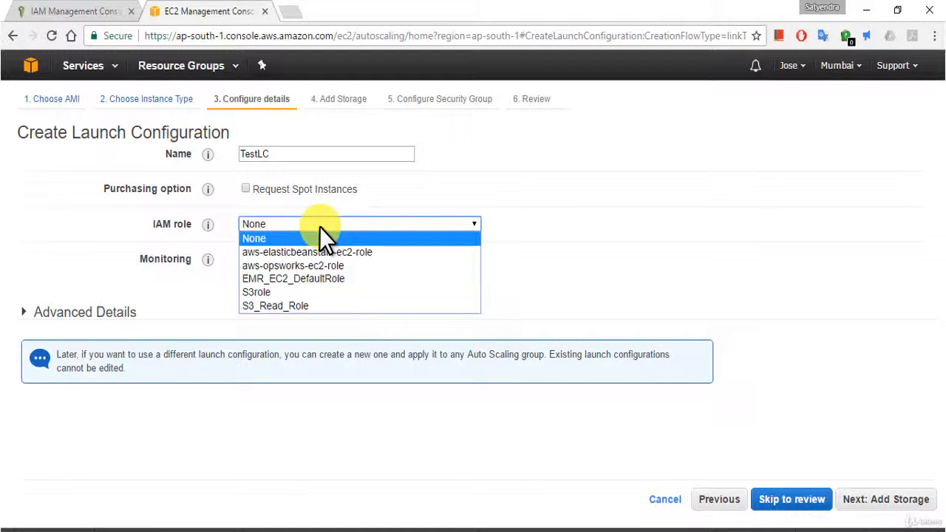
{"action": "left_click", "coordinate": [281, 292]}
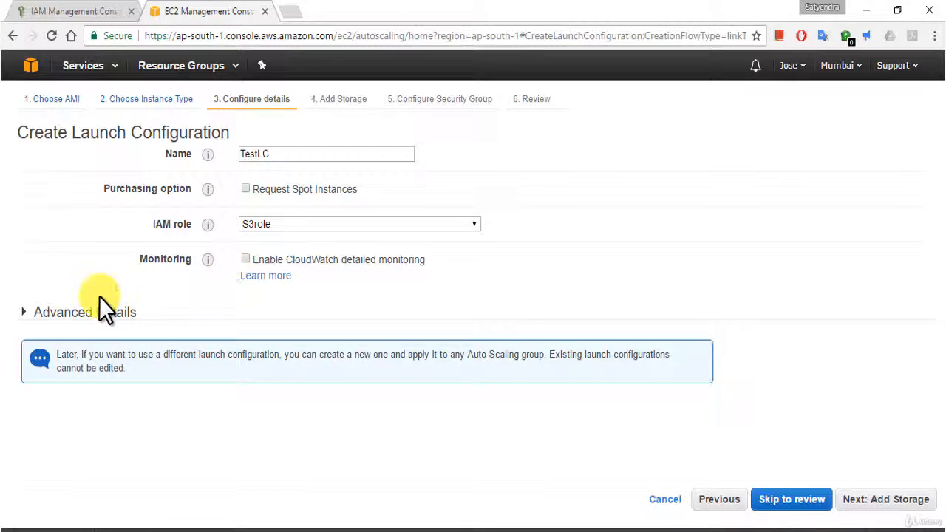
- In the advanced details, enter the Notepad command Install-WindowsFeature -Name "Web-Server" -IncludeAllSubFeature -IncludeManagementTools as text user data
{"action": "left_click", "coordinate": [37, 313]}
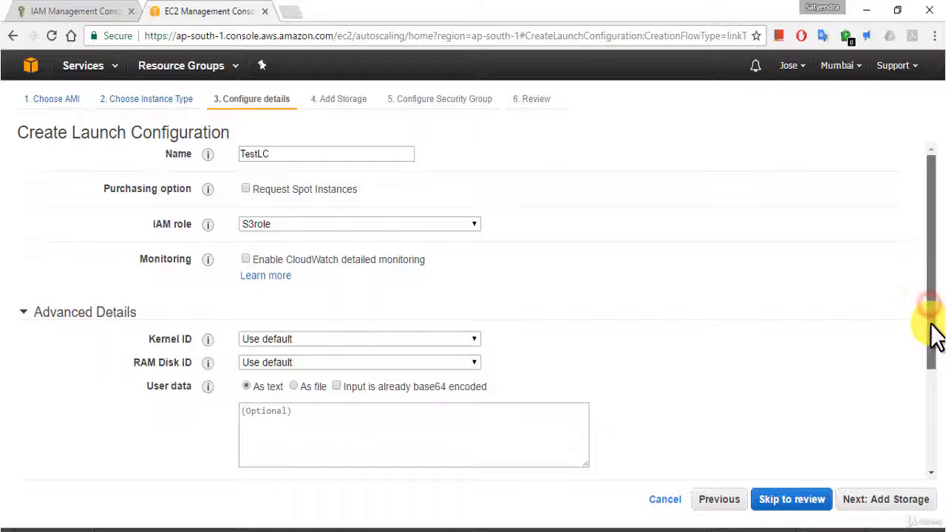
{"action": "left_click_drag", "start_coordinate": [936, 332], "coordinate": [936, 411]}
{"action": "left_click", "coordinate": [372, 343]}
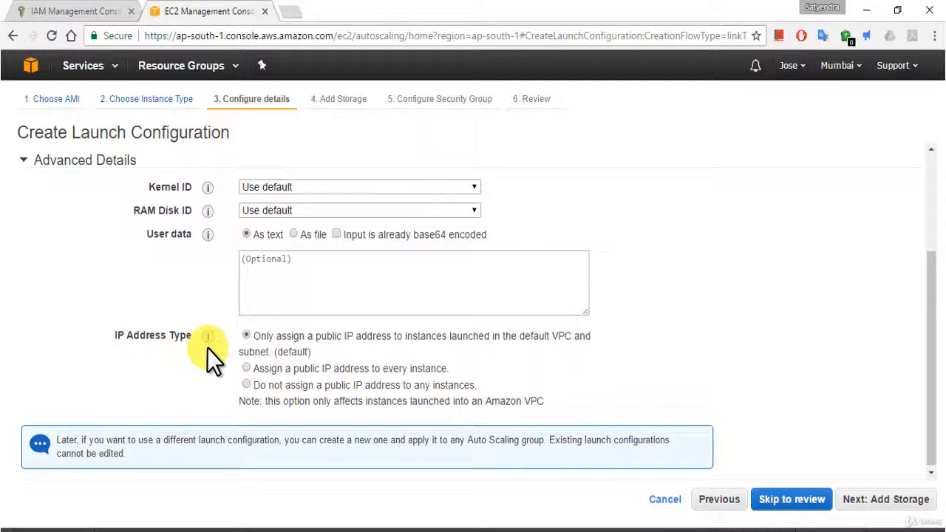
{"action": "left_click", "coordinate": [310, 268]}
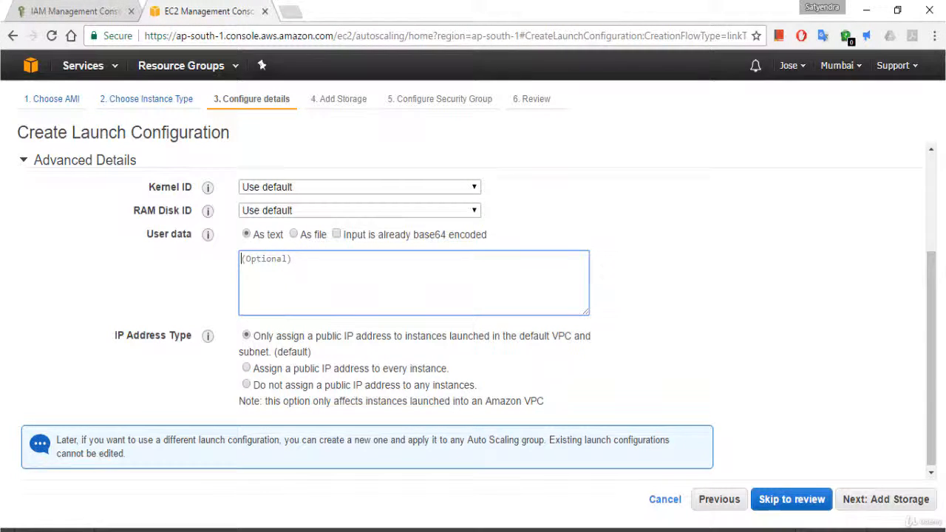
{"action": "key", "text": "alt+Tab"}
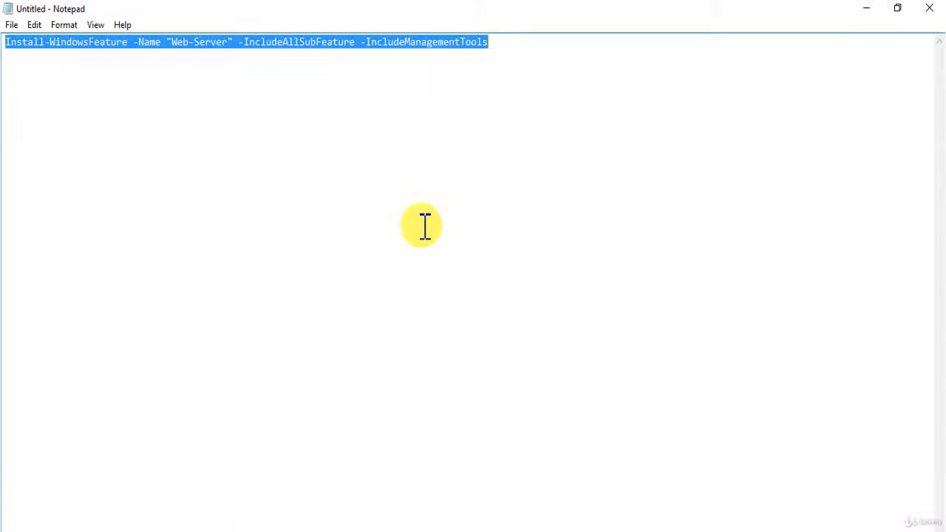
{"action": "left_click", "coordinate": [871, 8]}
{"action": "left_click", "coordinate": [270, 279]}
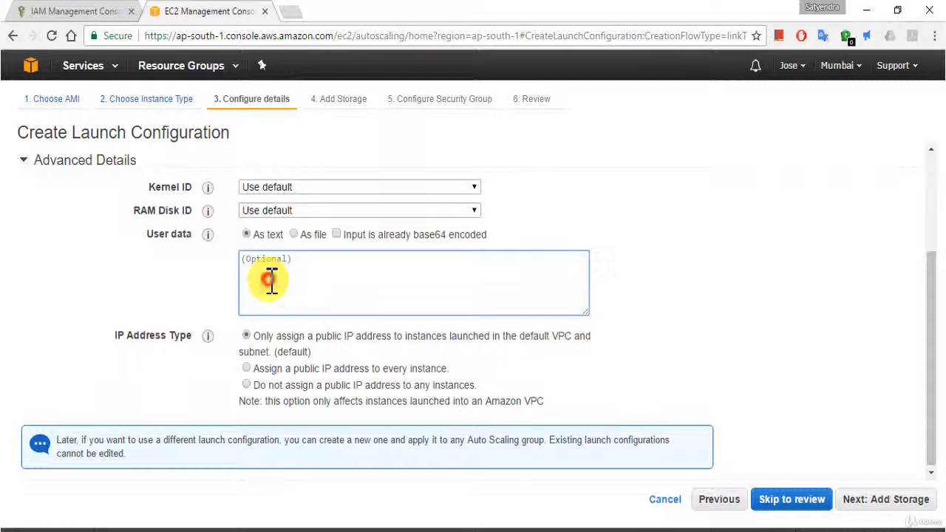
{"action": "type", "text": "Install-WindowsFeature -Name \"Web-Server\" -IncludeAllSubFeature -IncludeManagementTools"}
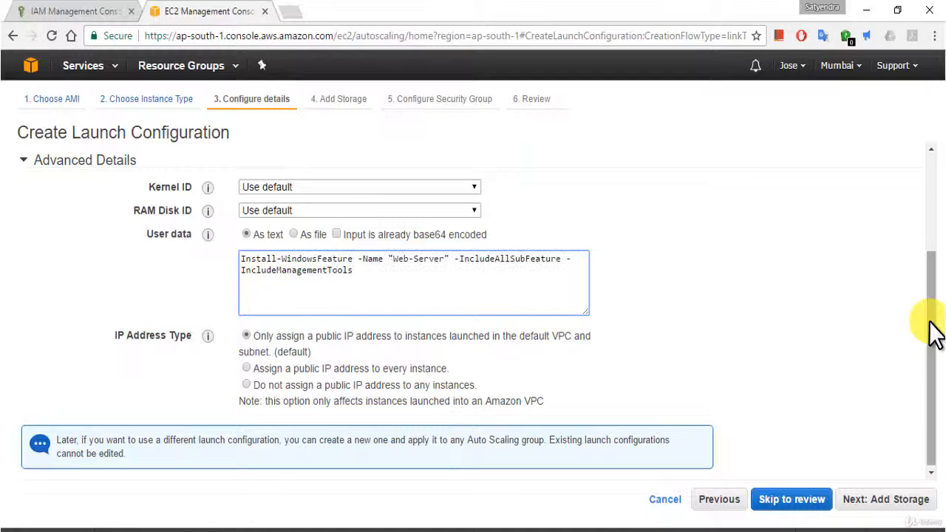
{"action": "left_click", "coordinate": [930, 317]}
{"action": "scroll", "coordinate": [933, 318], "scroll_direction": "up", "scroll_amount": 1}
{"action": "left_click_drag", "start_coordinate": [931, 306], "coordinate": [933, 373]}
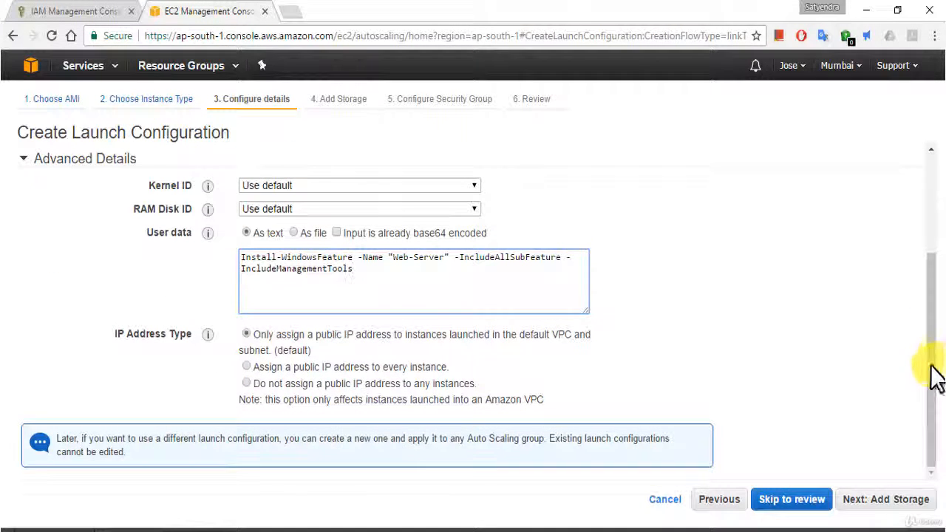
- Accept the default root volume storage and add an HTTP rule to the new security group alongside the RDP rule
{"action": "left_click", "coordinate": [888, 505]}
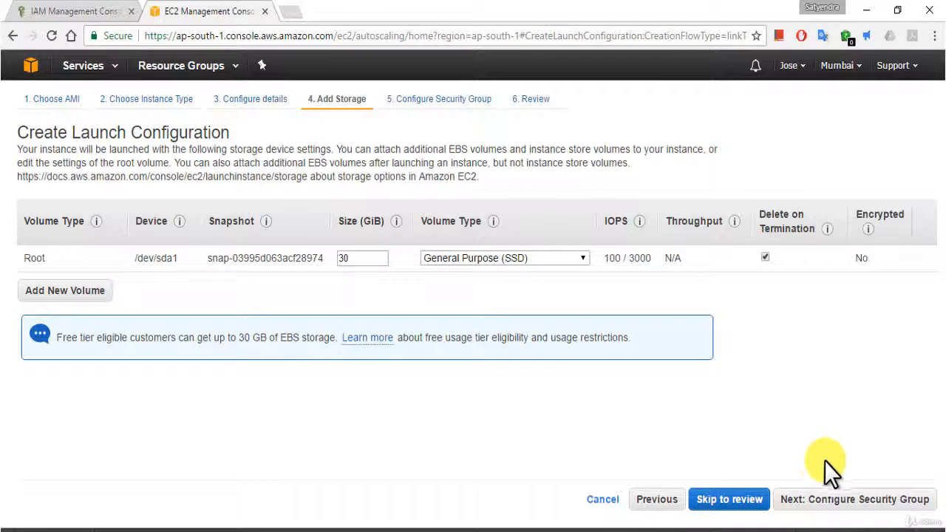
{"action": "left_click", "coordinate": [856, 503]}
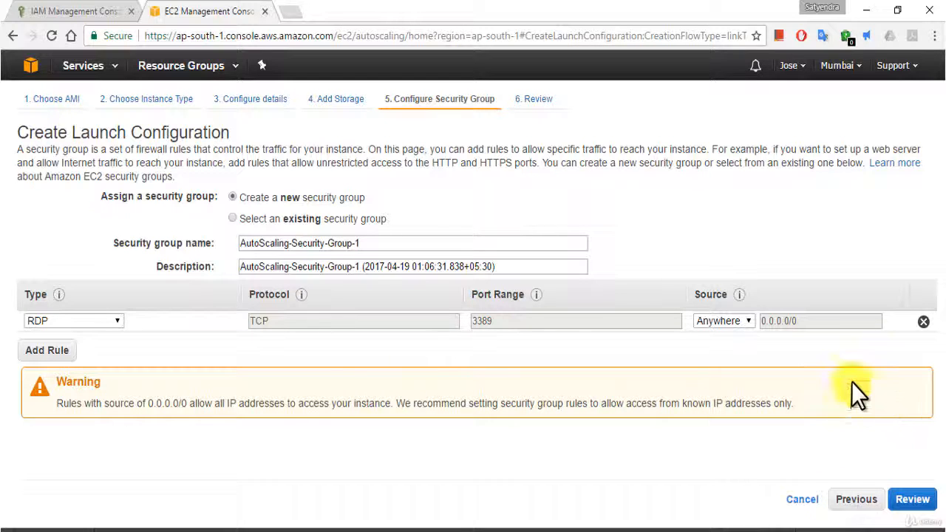
{"action": "left_click", "coordinate": [50, 351]}
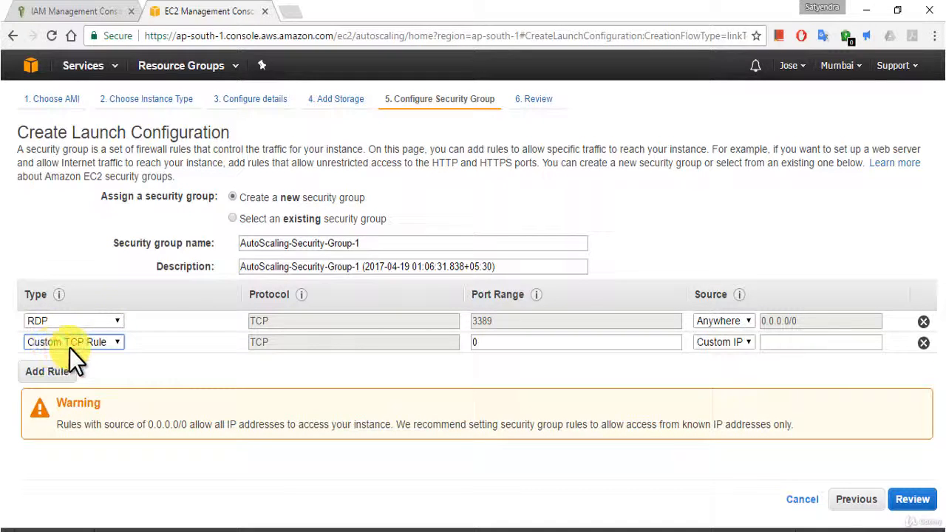
{"action": "left_click", "coordinate": [99, 343]}
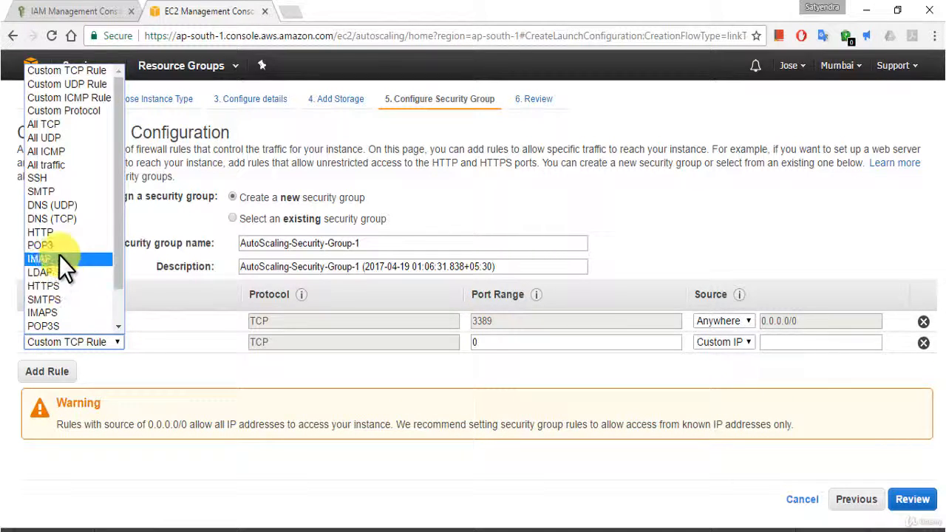
{"action": "left_click", "coordinate": [53, 232]}
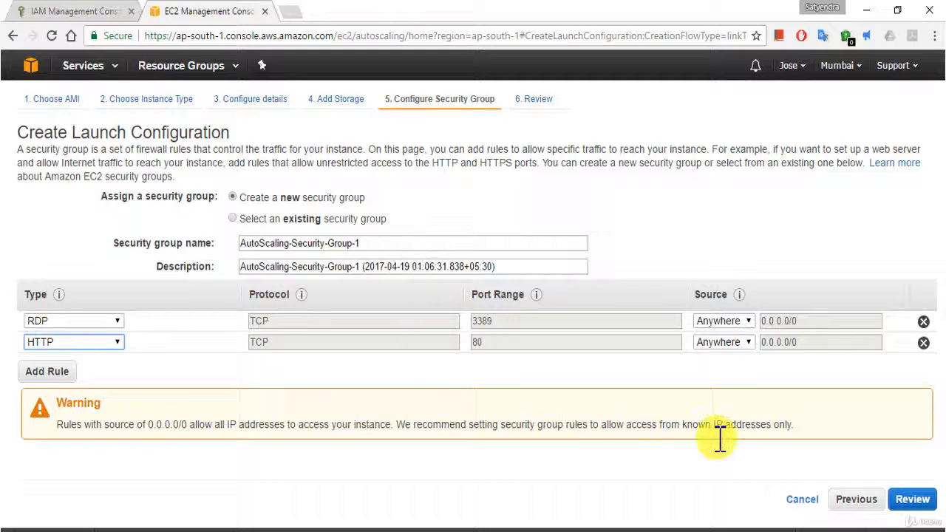
- Review the settings and create the launch configuration with the existing key pair testkeypair, acknowledging access to its private key file
{"action": "left_click", "coordinate": [917, 502]}
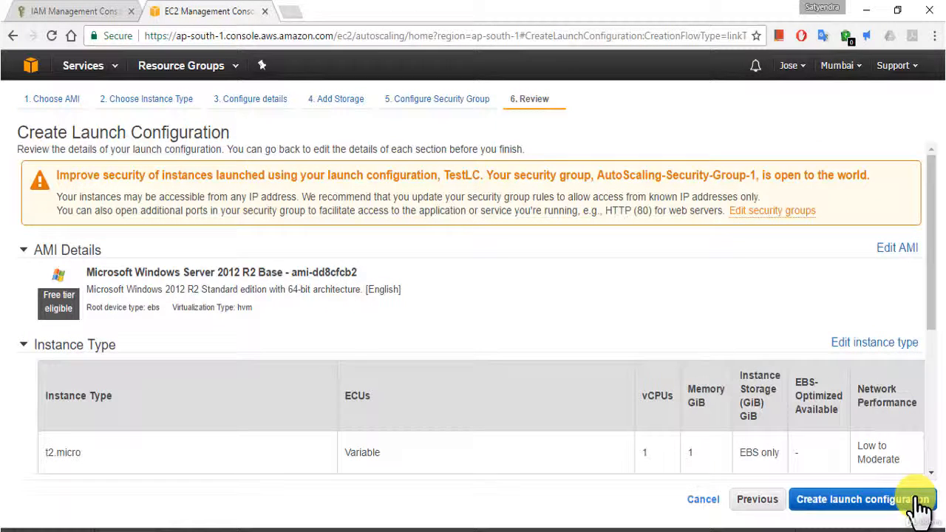
{"action": "left_click_drag", "start_coordinate": [936, 292], "coordinate": [936, 452]}
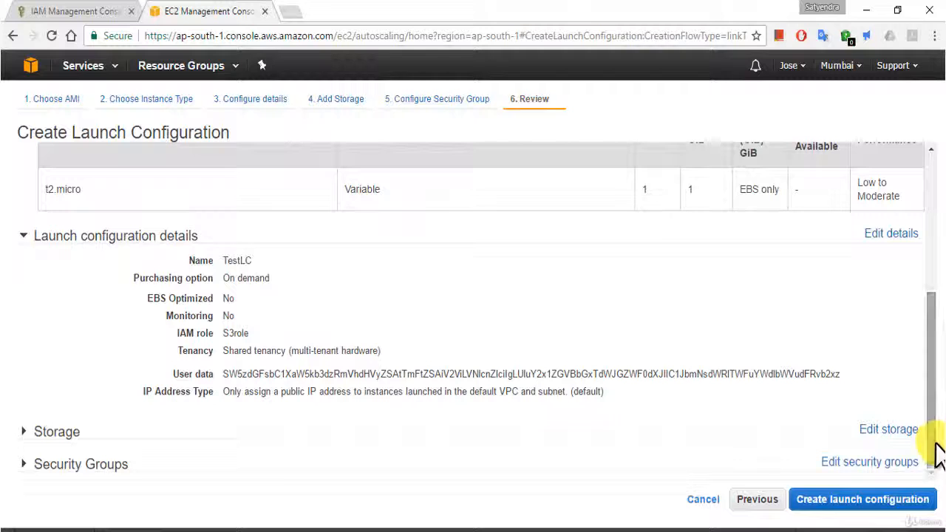
{"action": "left_click", "coordinate": [874, 500]}
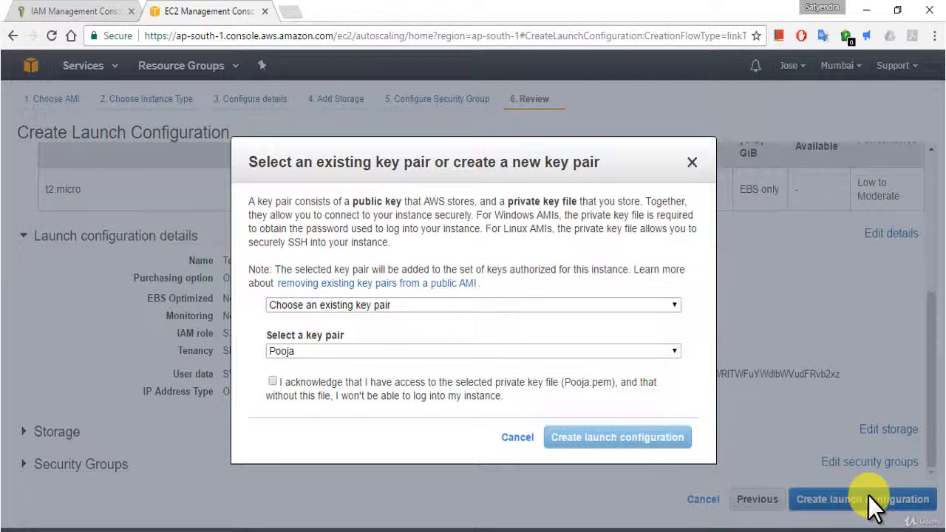
{"action": "left_click", "coordinate": [314, 354]}
{"action": "left_click", "coordinate": [320, 366]}
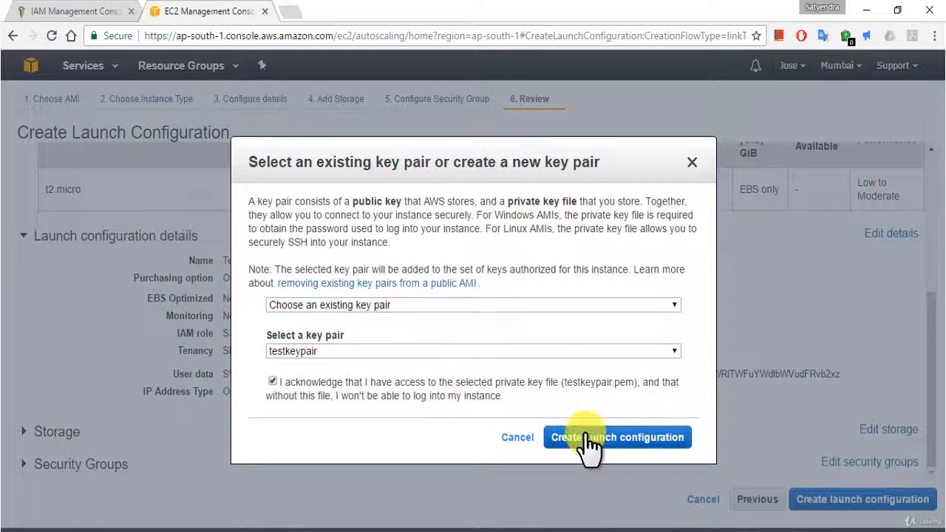
{"action": "left_click", "coordinate": [611, 440]}
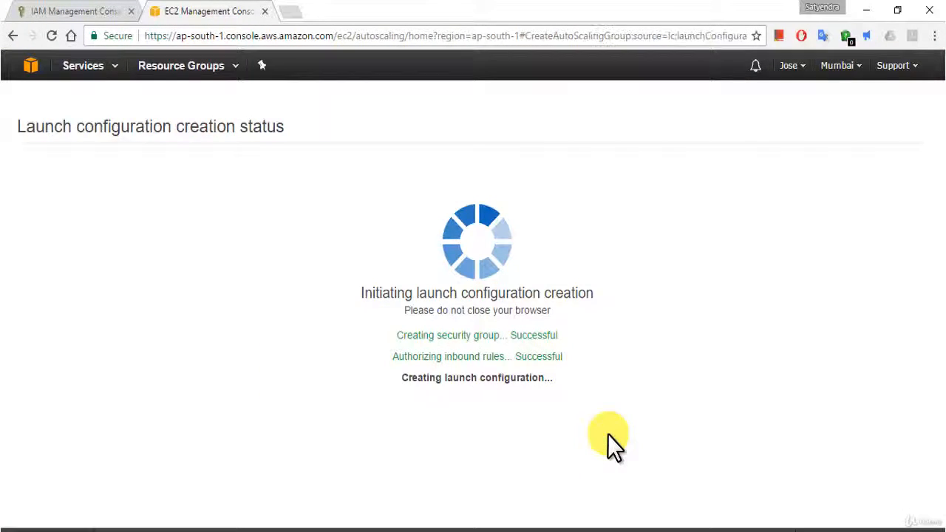